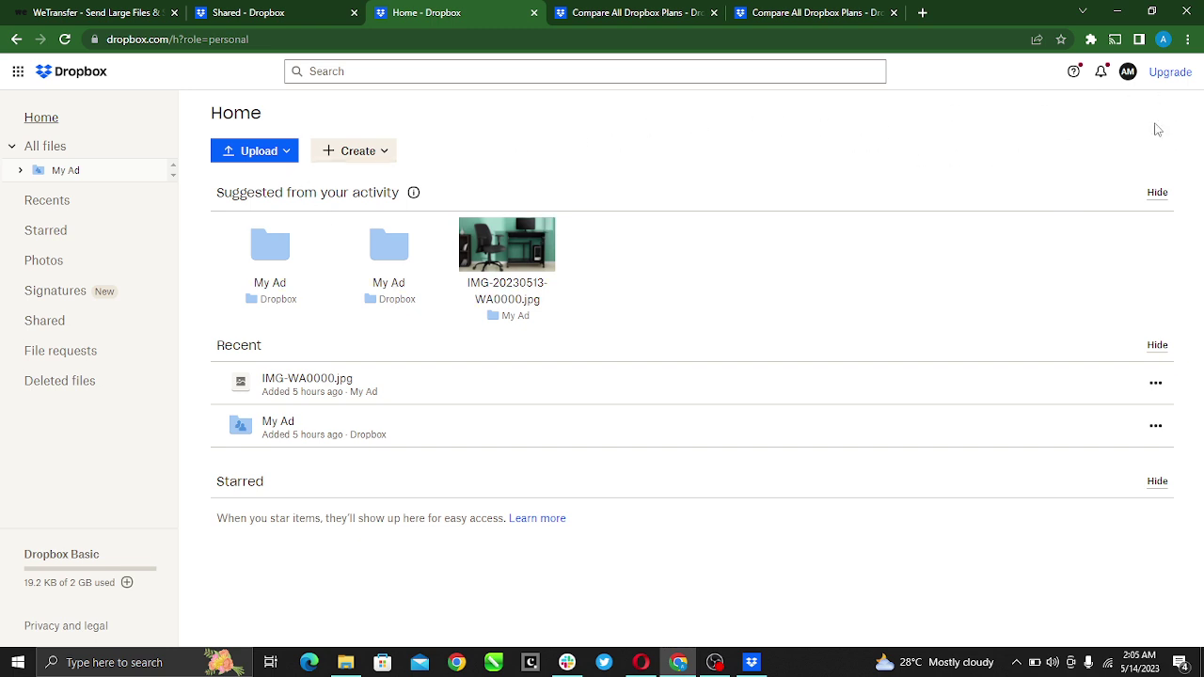
- Open the account avatar menu to get at Settings
left_click(1127, 75)
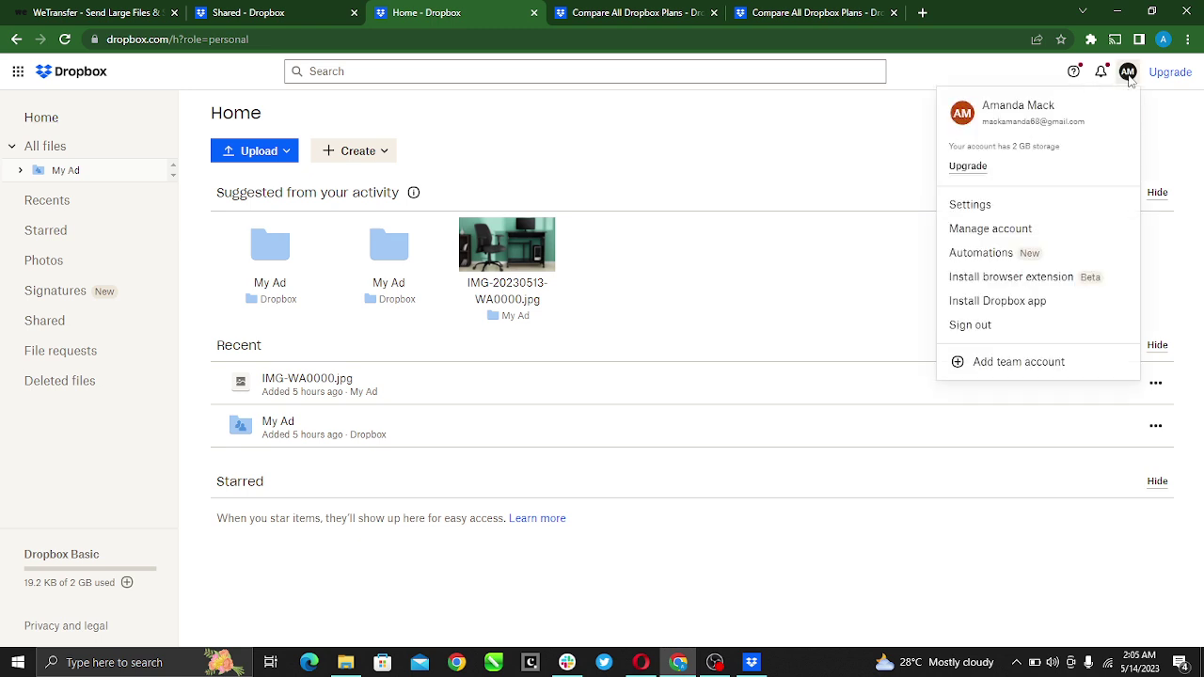
left_click(1129, 78)
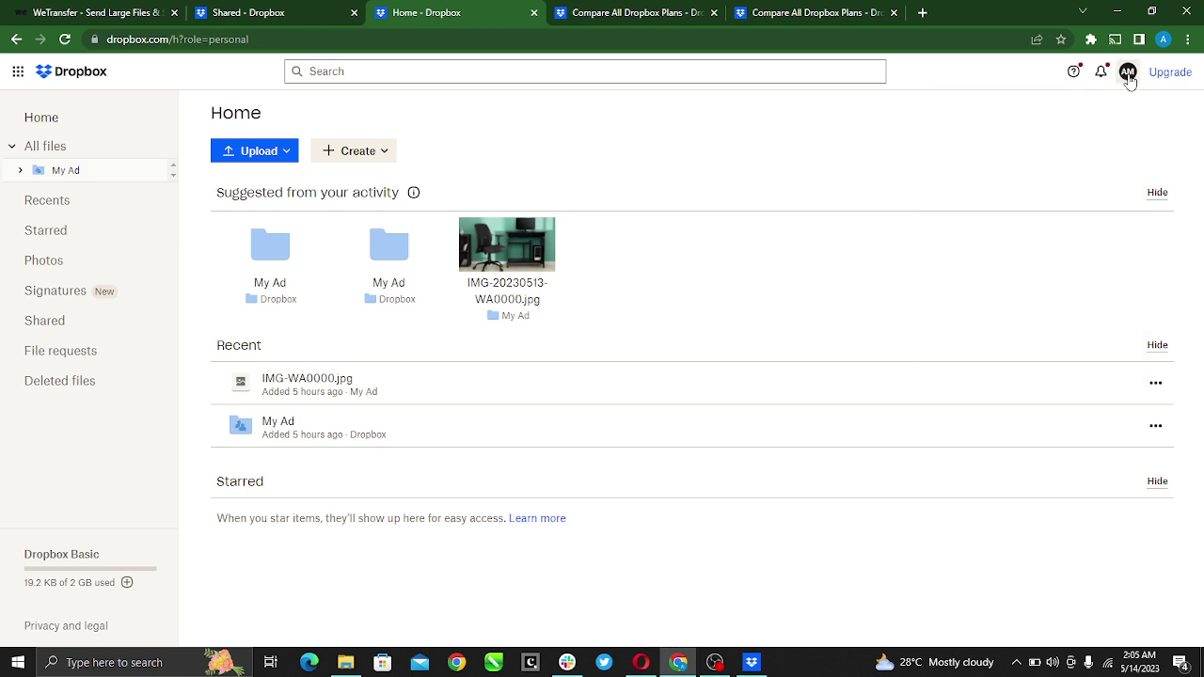
left_click(1128, 77)
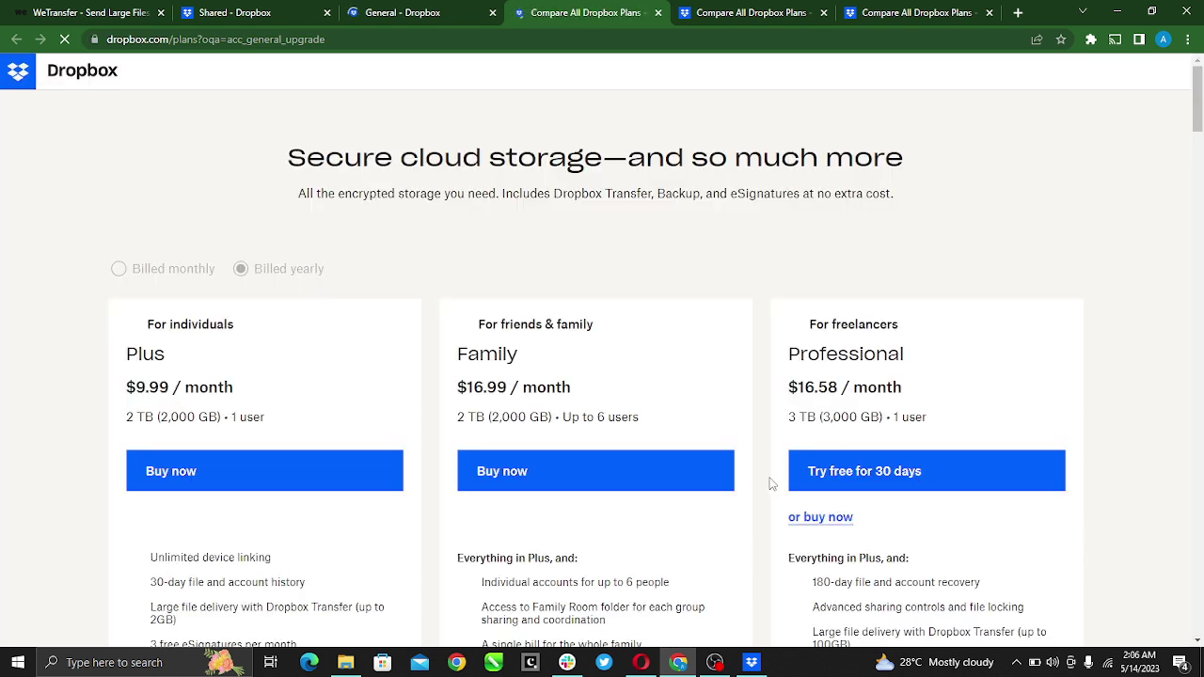
- Switch the plan prices to Billed monthly
scroll(242, 356, "down", 3)
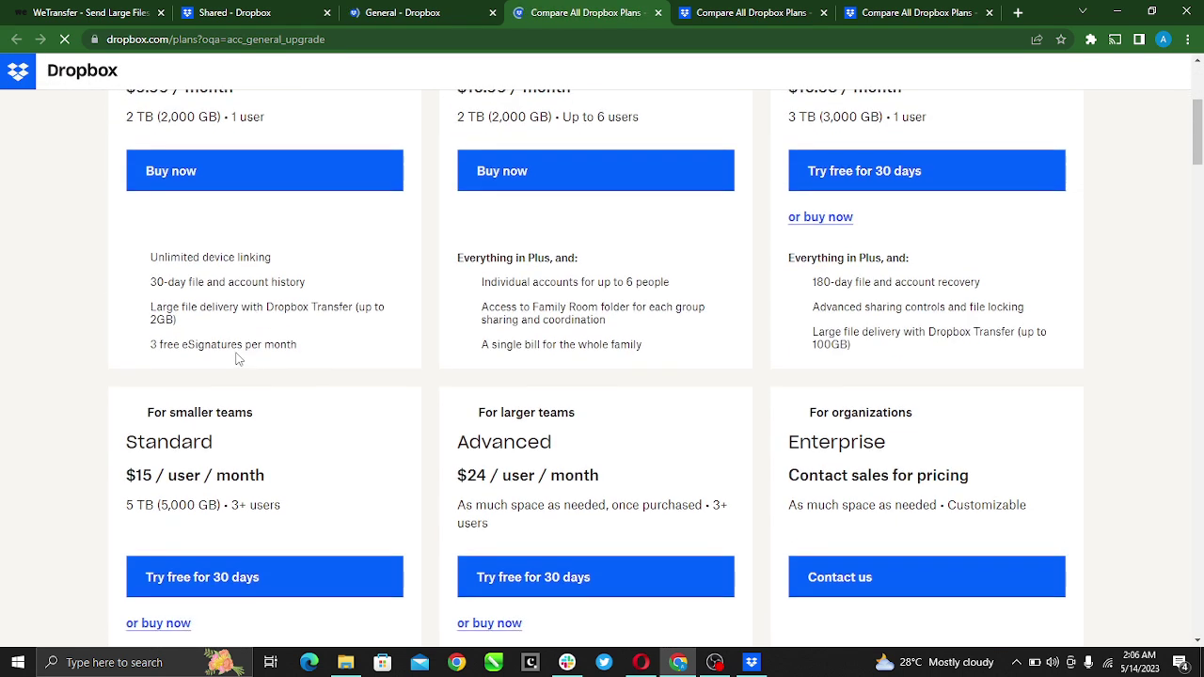
scroll(237, 348, "up", 3)
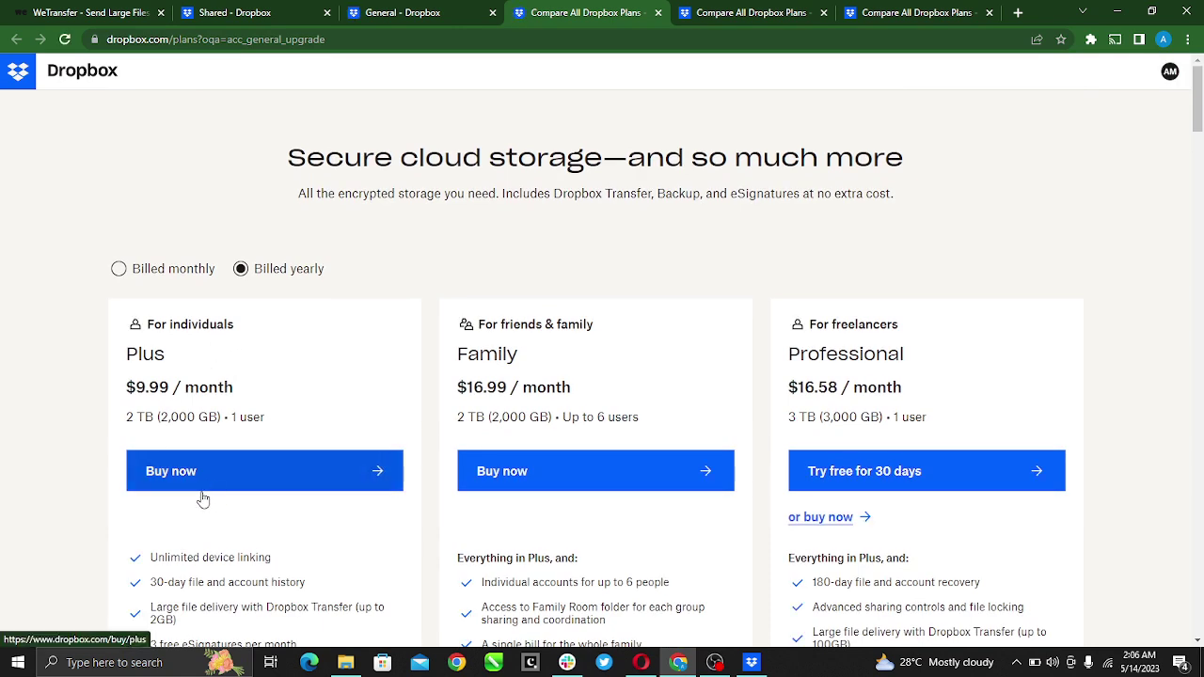
left_click(119, 269)
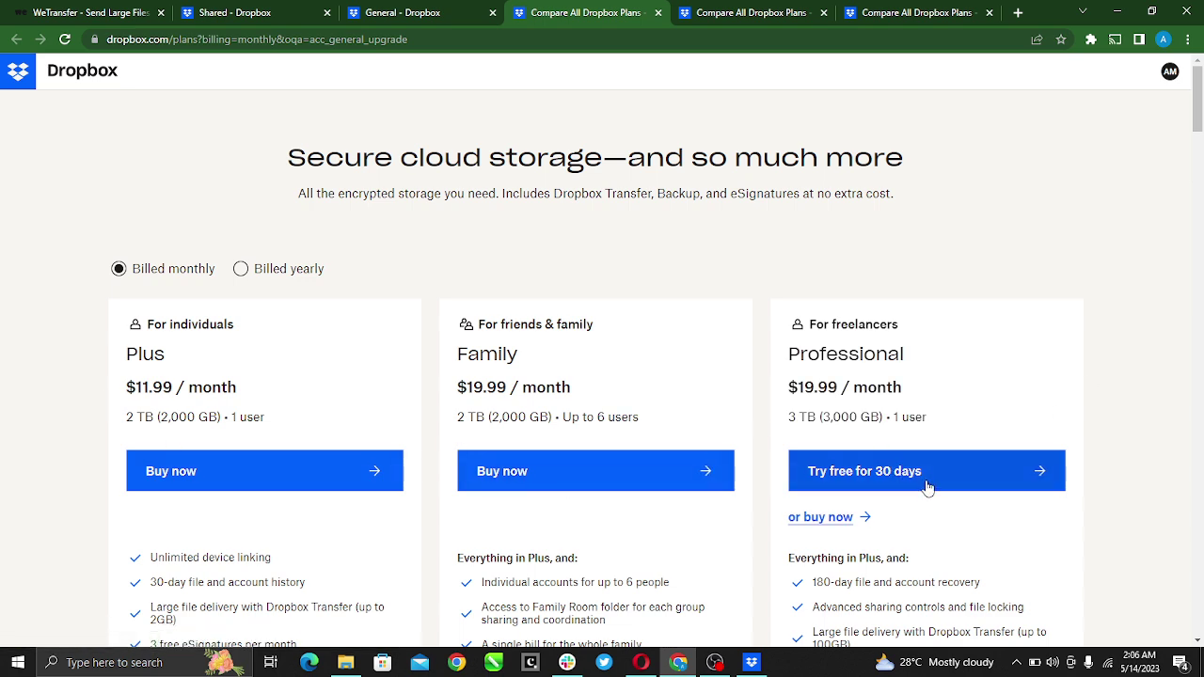
- Review the plan cards and the Compare all features table for Plus, Family, Professional, Standard and Advanced
scroll(927, 486, "down", 2)
scroll(438, 585, "down", 3)
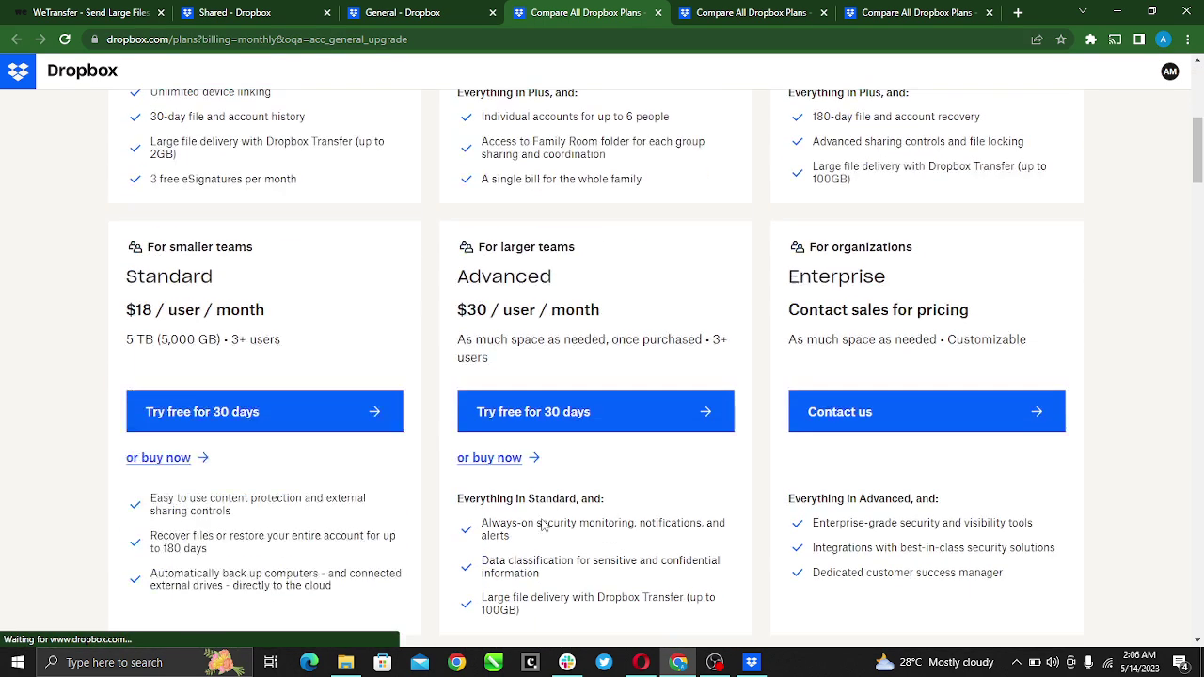
scroll(310, 395, "down", 2)
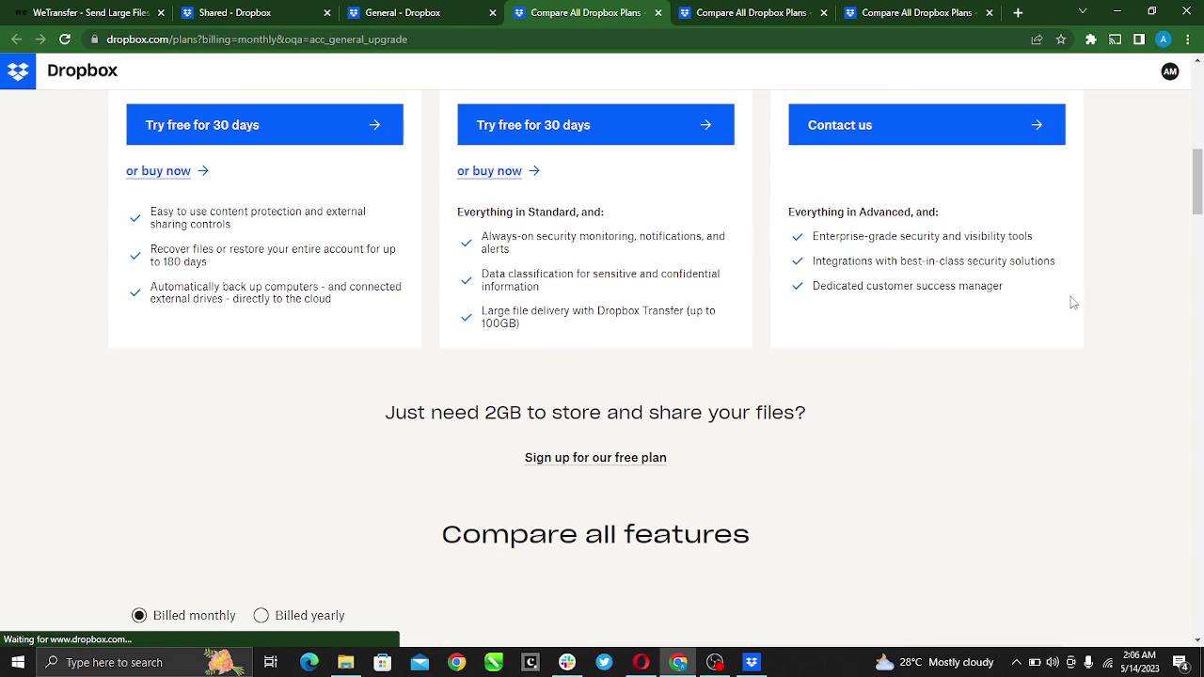
scroll(475, 461, "down", 2)
scroll(452, 472, "down", 3)
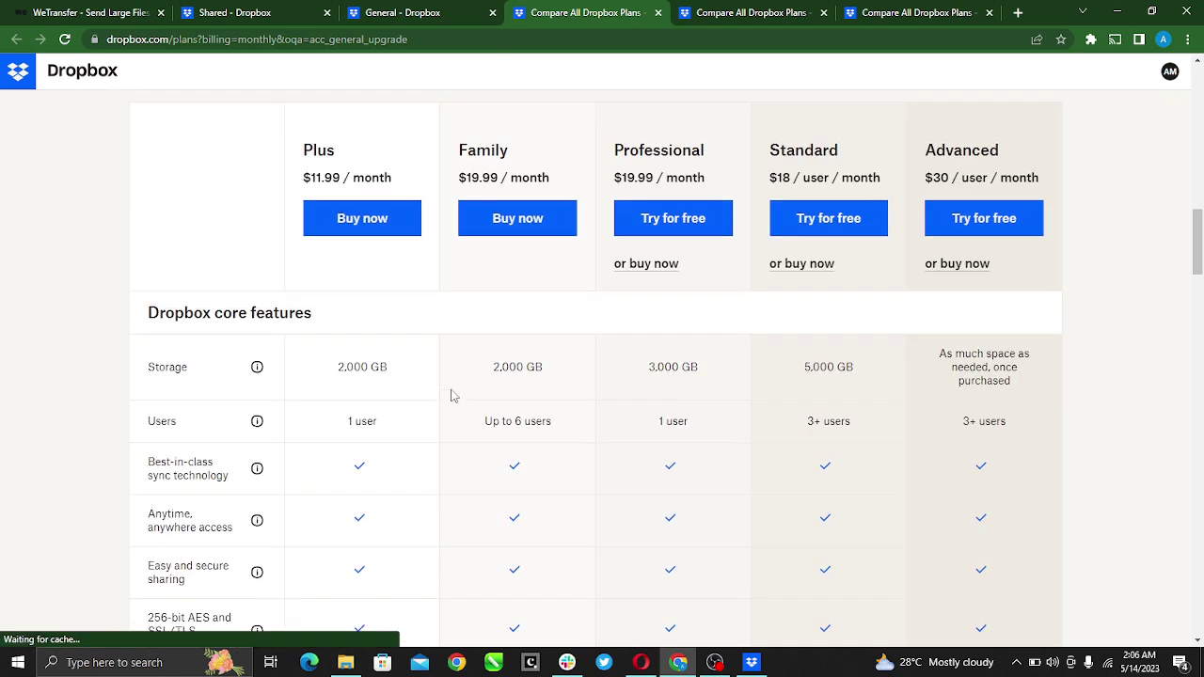
scroll(451, 395, "down", 2)
scroll(607, 389, "down", 2)
scroll(564, 433, "down", 3)
scroll(562, 440, "down", 3)
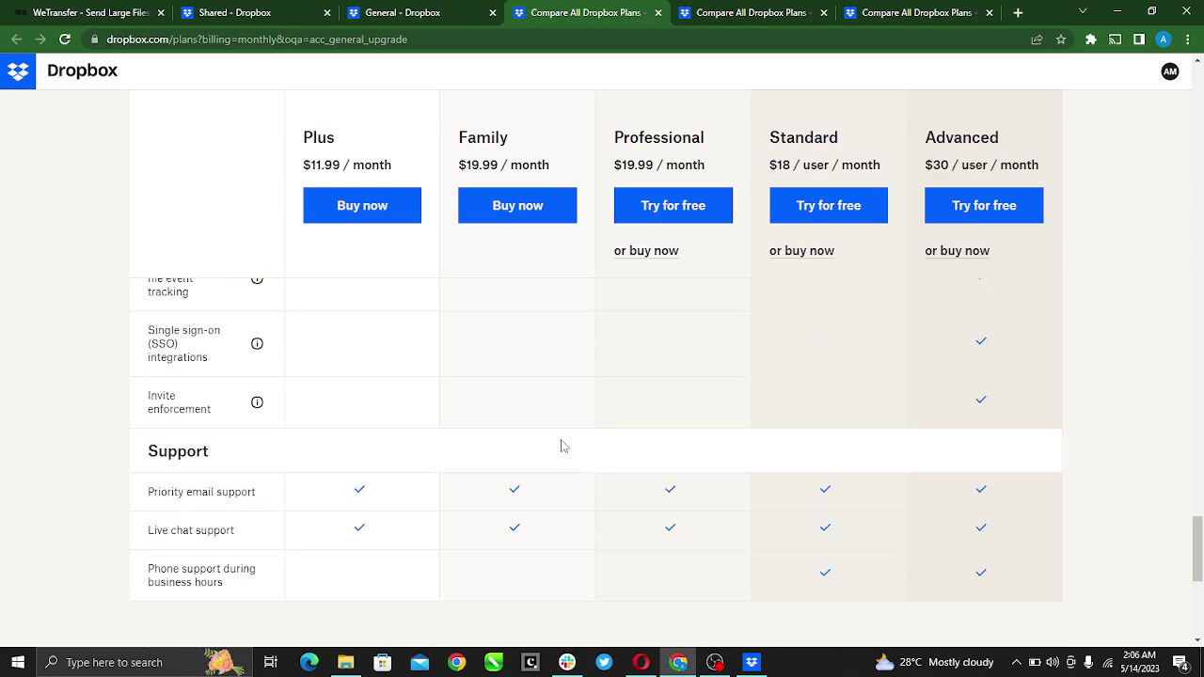
scroll(561, 444, "down", 5)
scroll(559, 441, "up", 5)
scroll(561, 444, "up", 3)
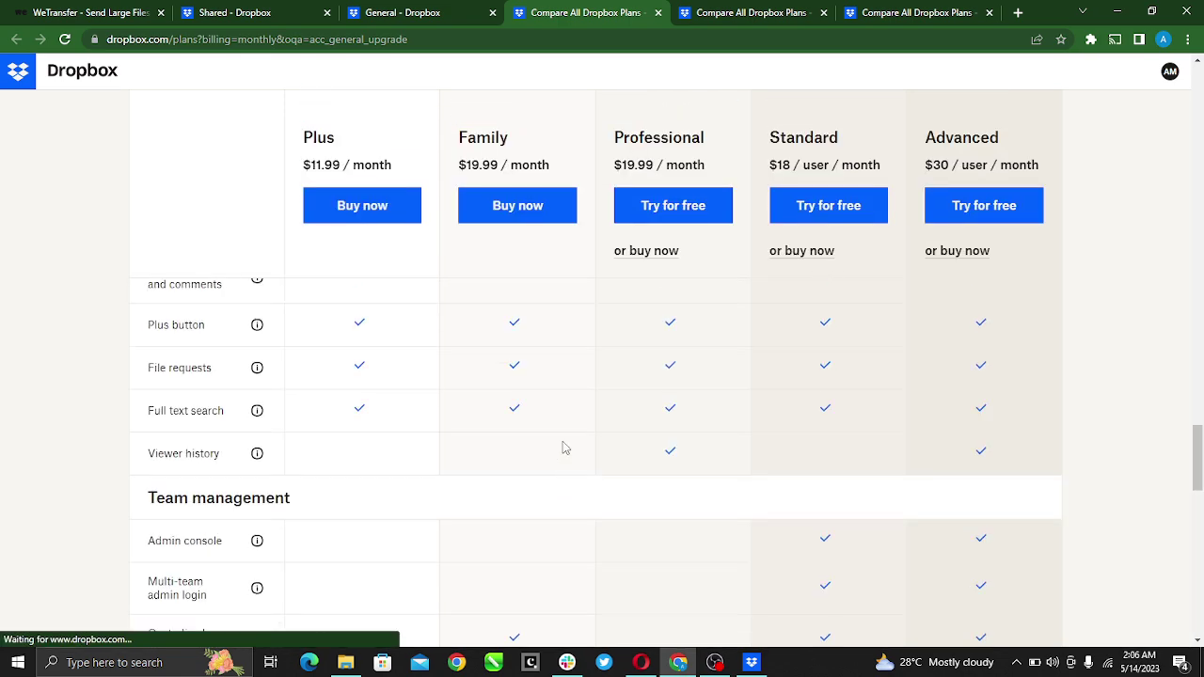
scroll(561, 446, "up", 3)
scroll(563, 450, "up", 3)
scroll(563, 454, "up", 3)
scroll(563, 454, "up", 4)
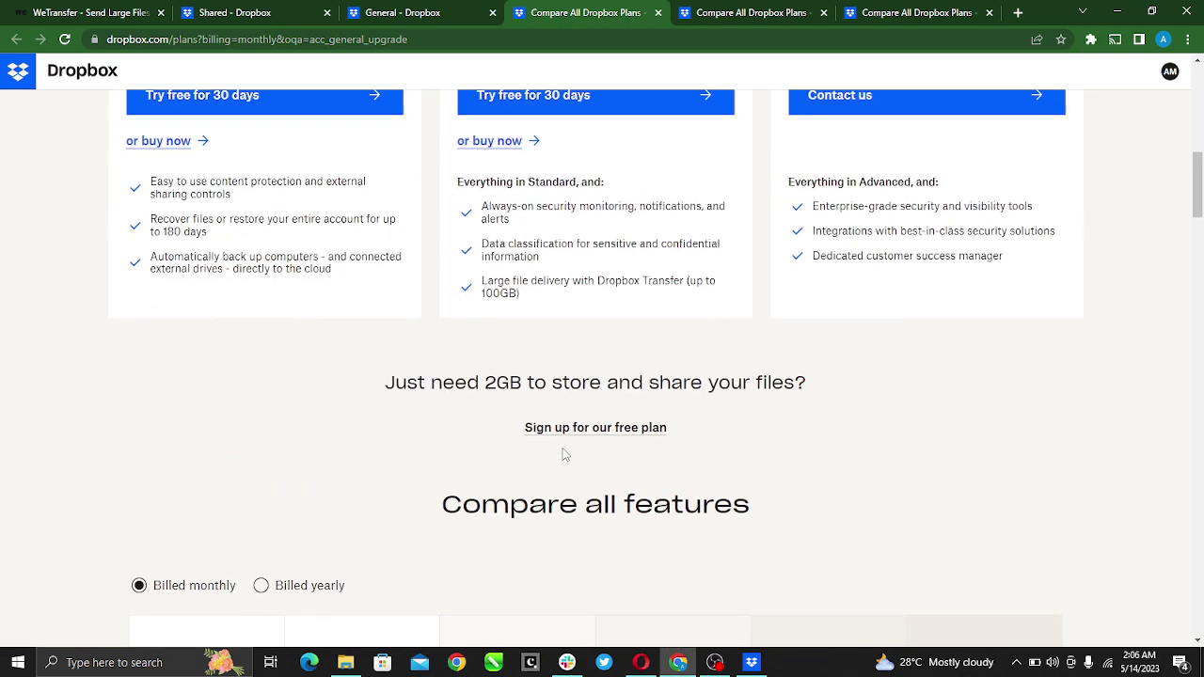
scroll(563, 454, "down", 4)
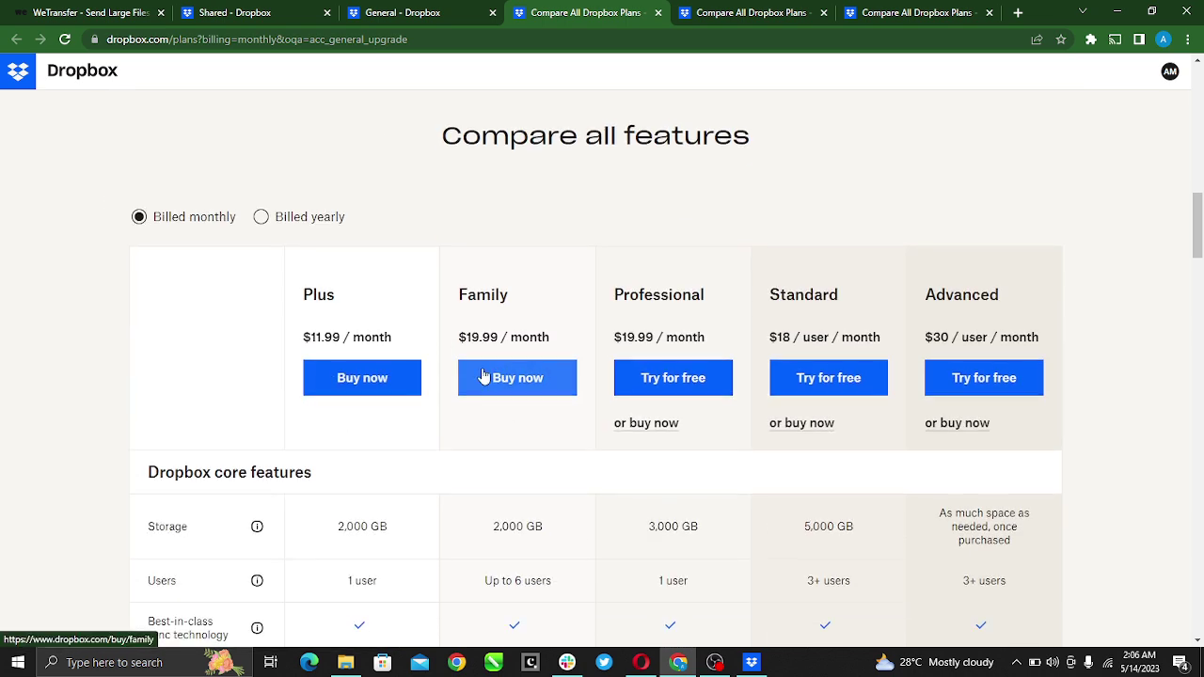
scroll(496, 442, "up", 1)
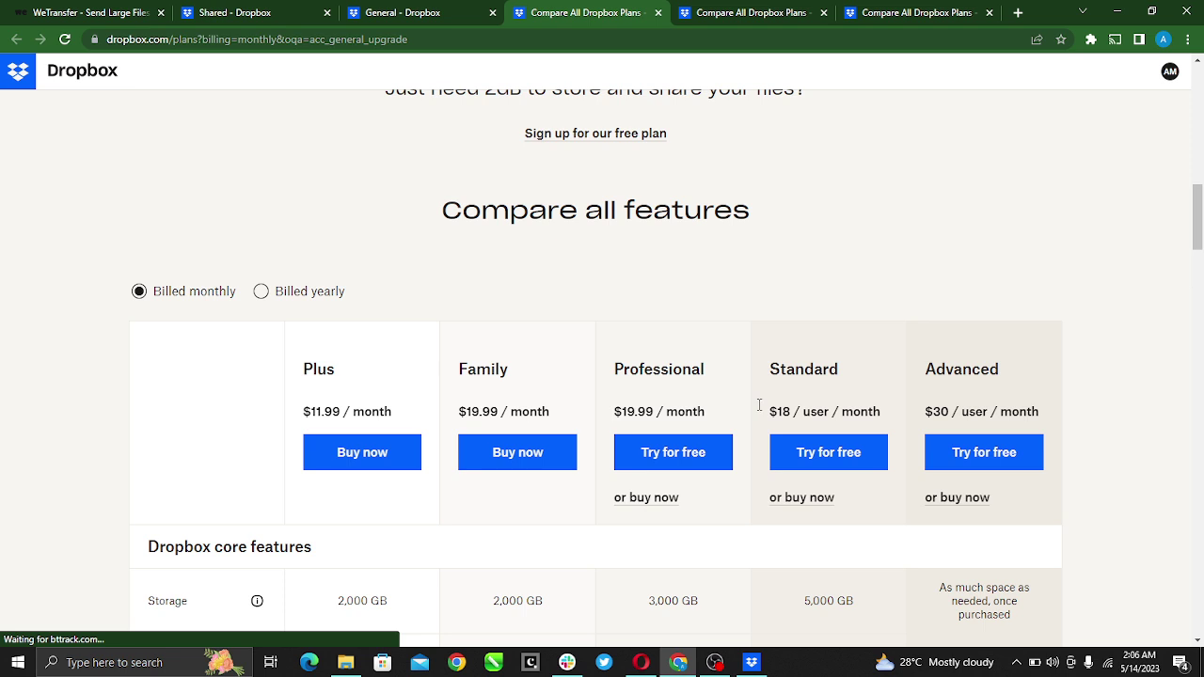
left_click(359, 466)
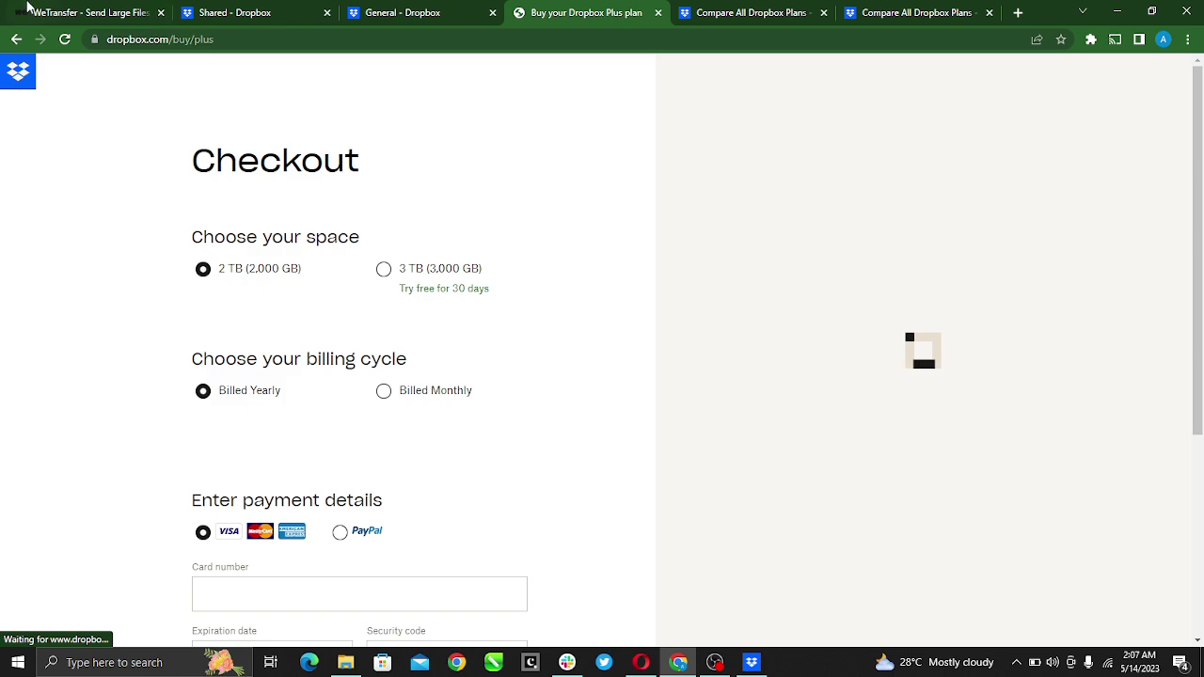
scroll(263, 465, "down", 5)
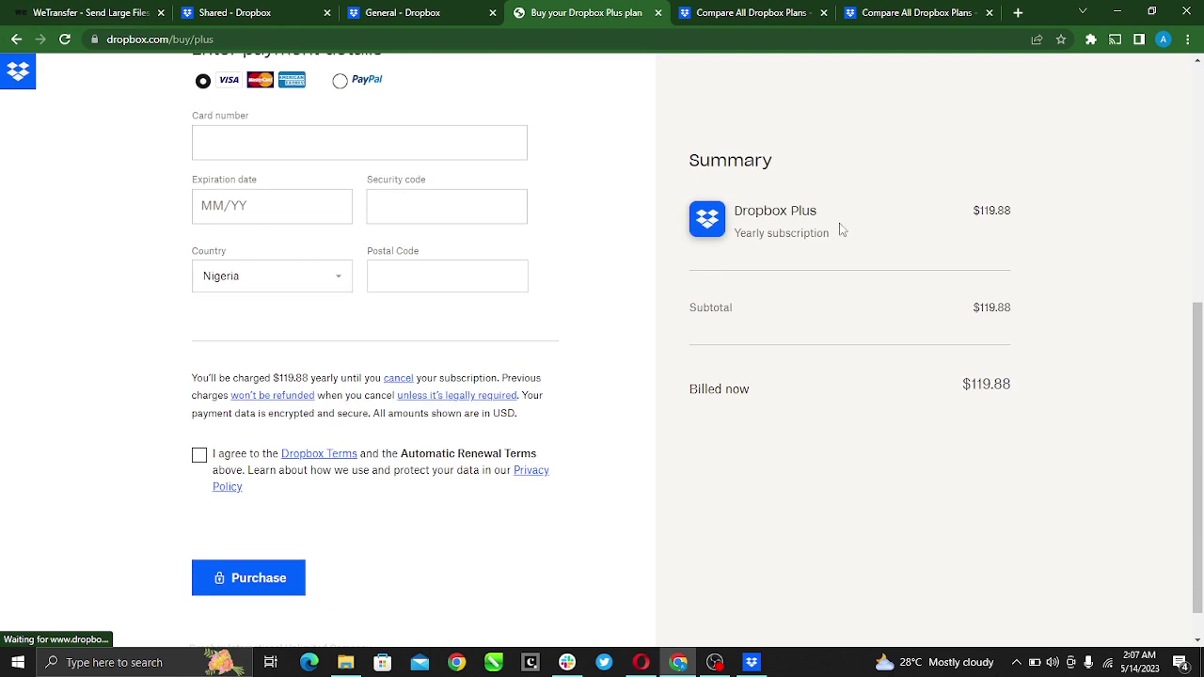
scroll(841, 230, "up", 5)
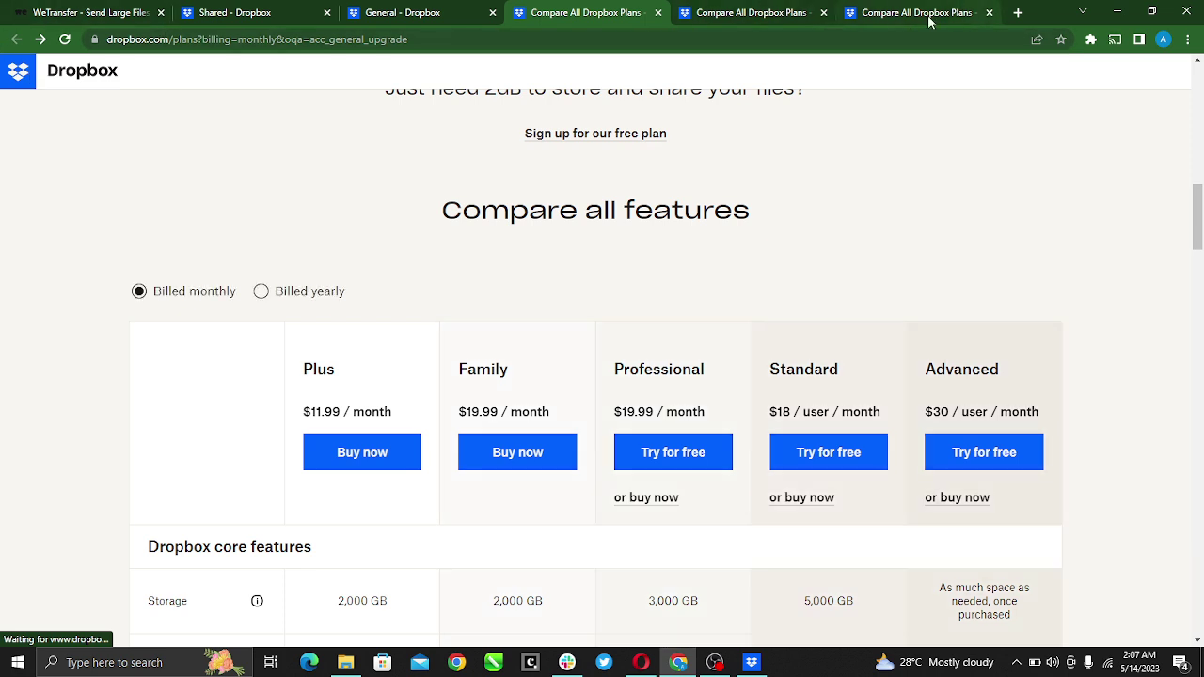
- Switch back to the 'General - Dropbox' tab showing the Dropbox Basic plan
left_click(426, 13)
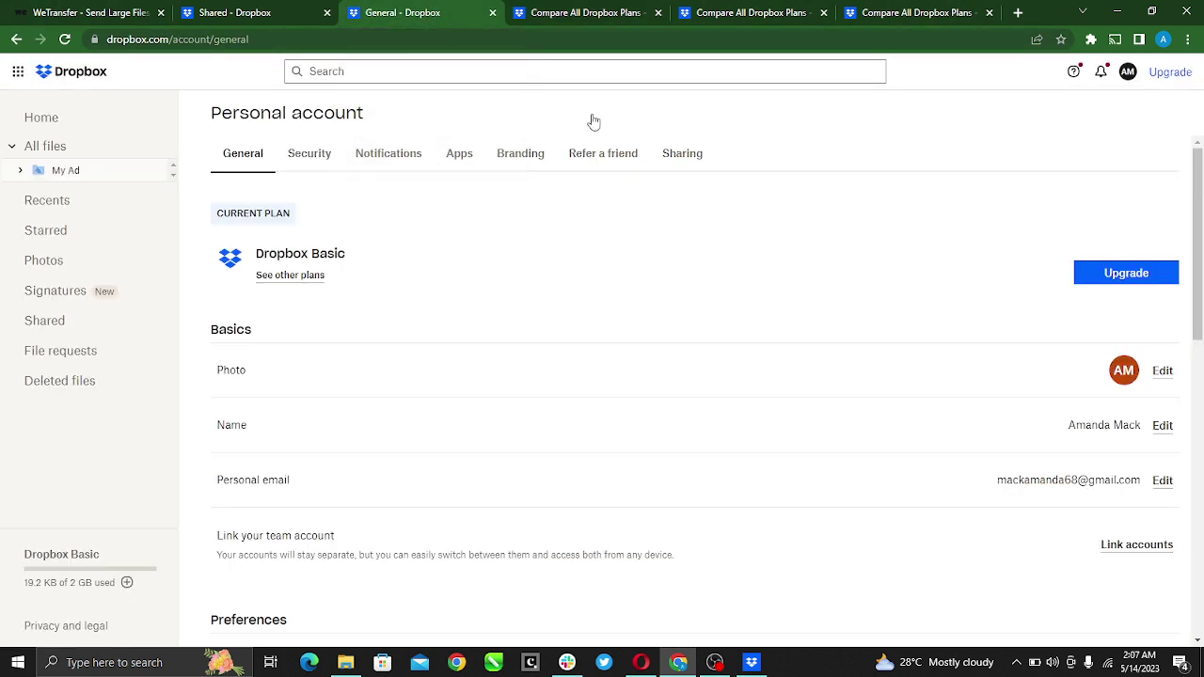